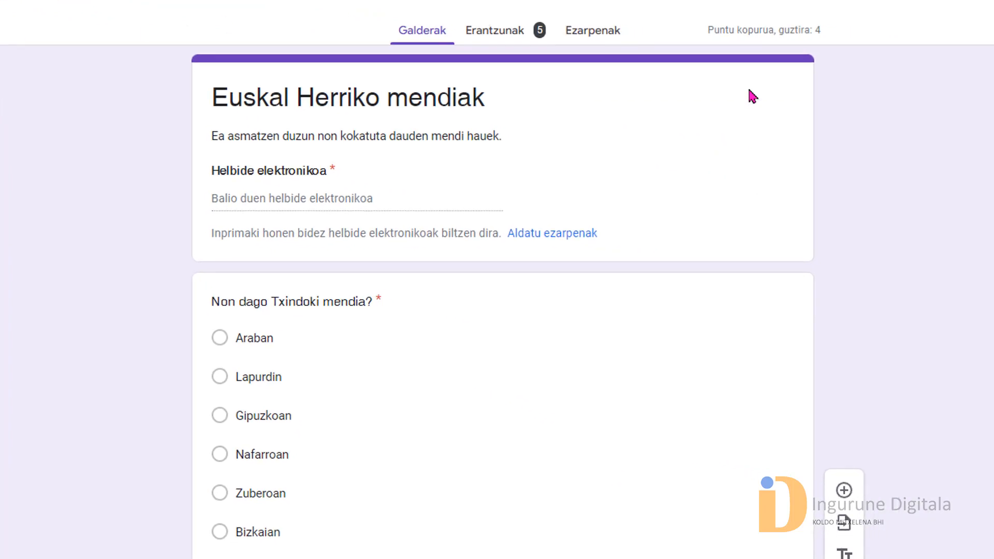
Link the form's responses to a newly created spreadsheet named Euskal Herriko mendiak (Erantzunak).
click(504, 33)
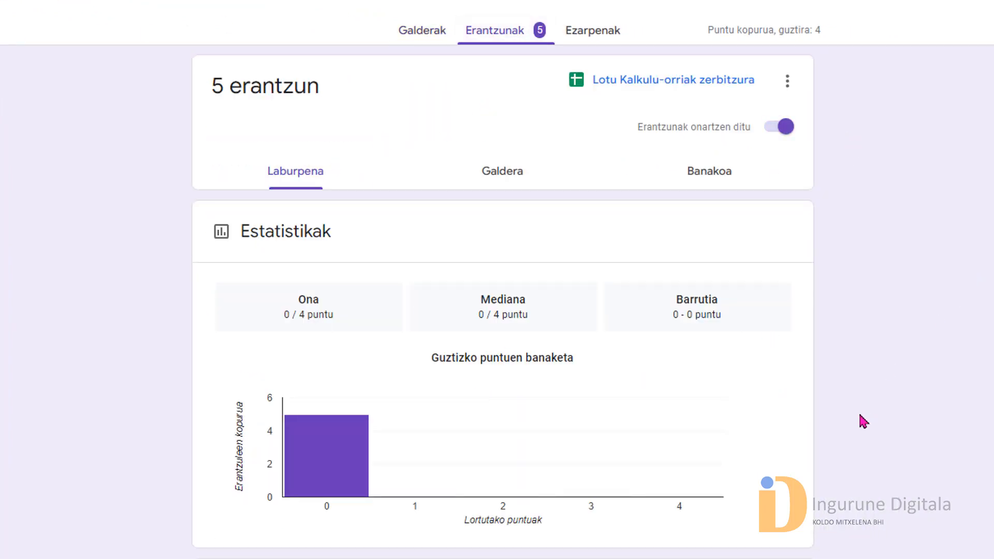
click(649, 80)
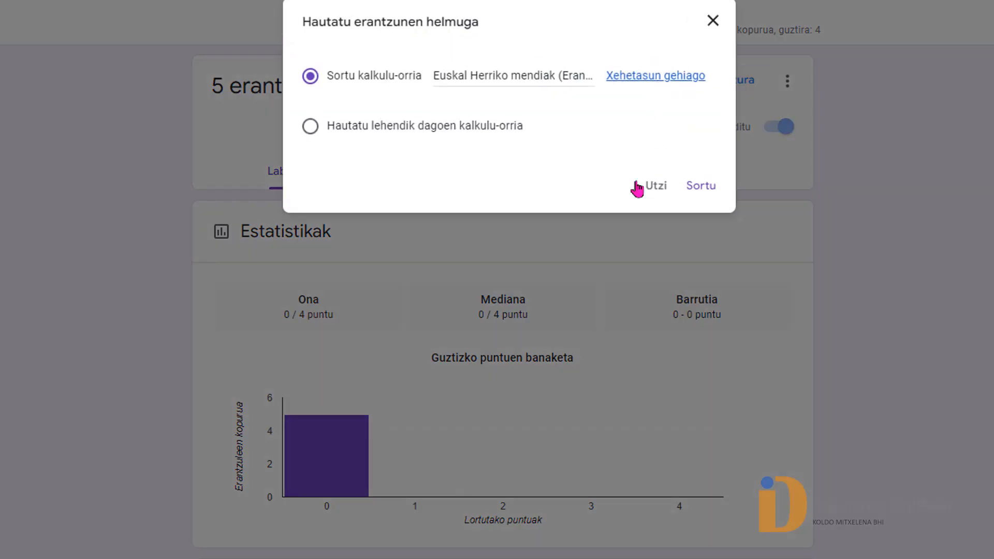
click(704, 188)
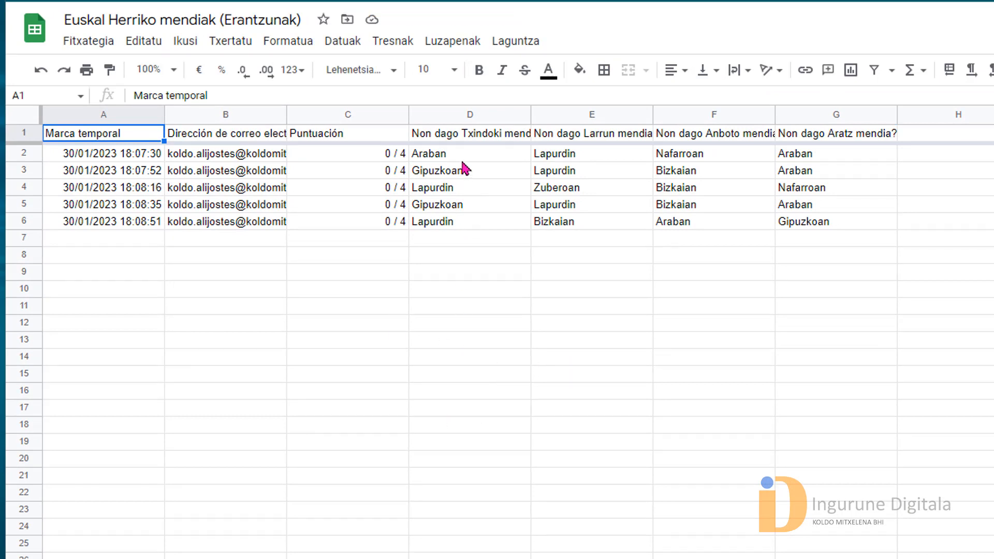
Try charting the Txindoki question's answers from D1:D6, and delete the inserted chart.
drag(474, 136, 469, 227)
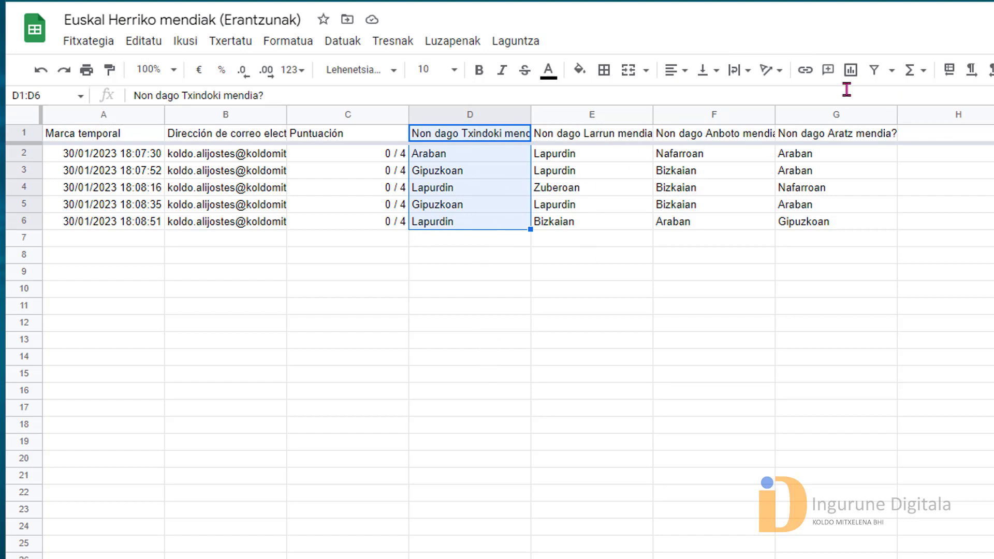
click(851, 71)
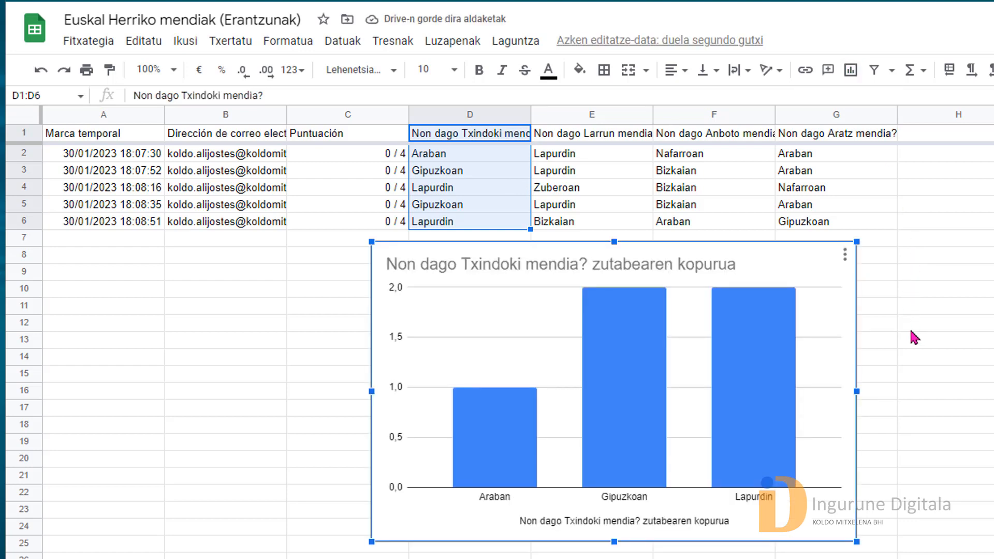
key(Delete)
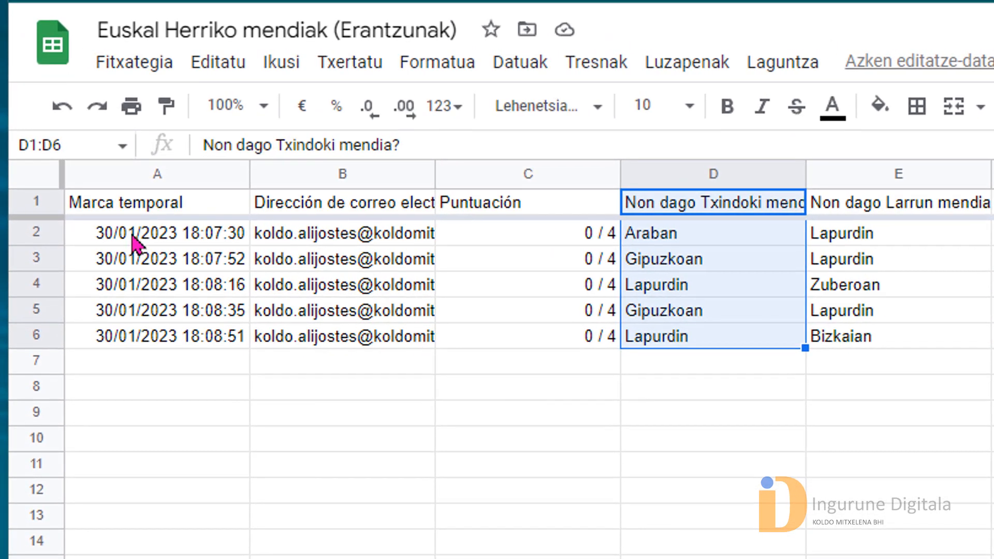
Download the response spreadsheet as a Microsoft Excel (.xlsx) file.
click(142, 63)
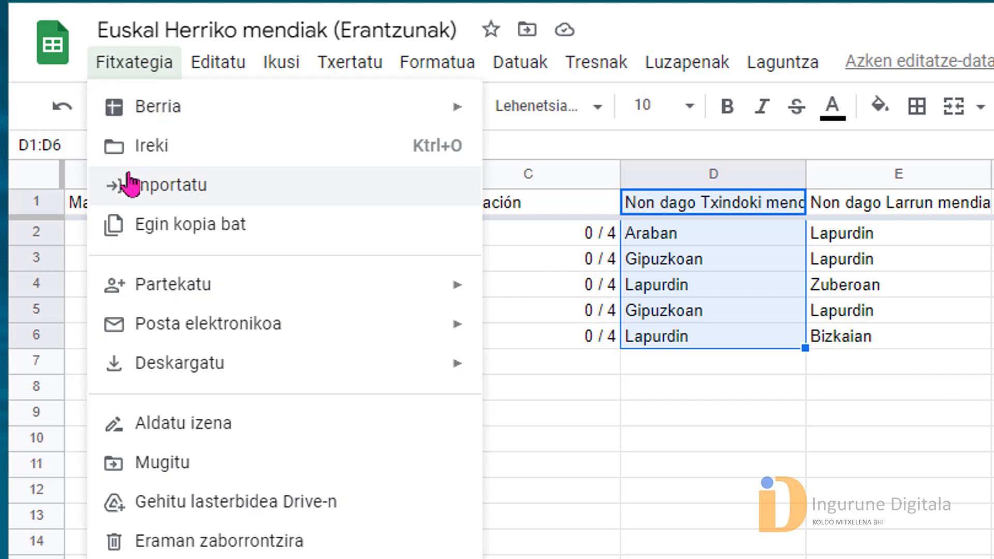
mouse_move(377, 365)
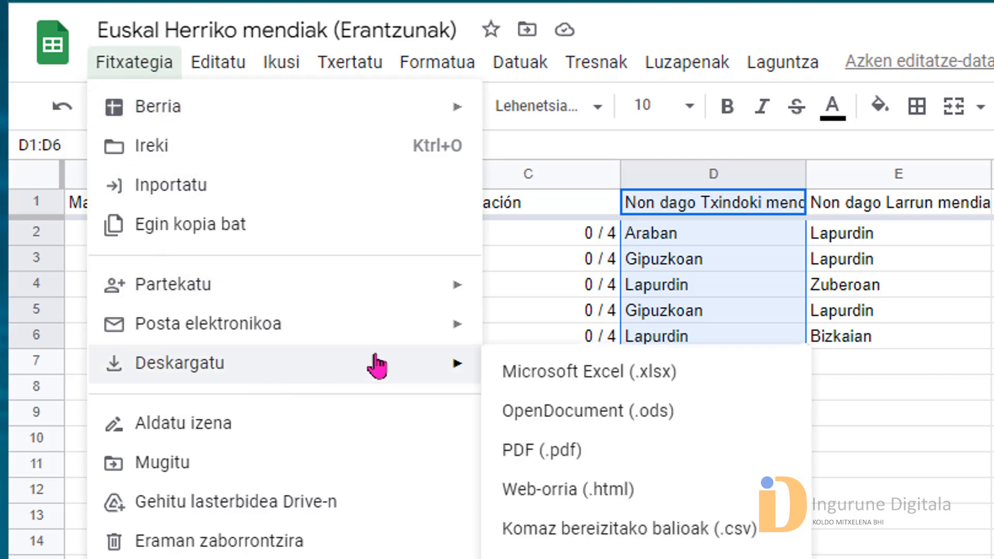
click(626, 383)
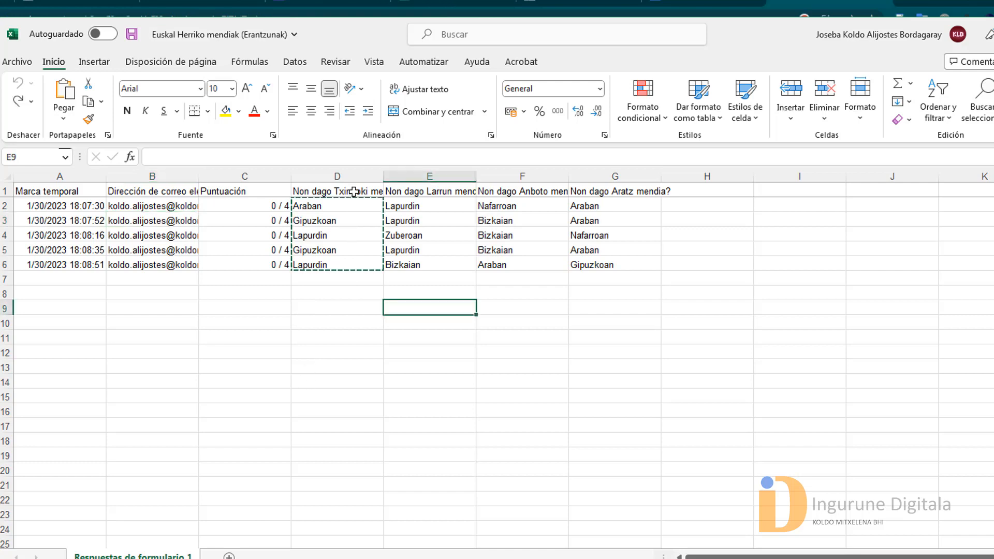
In the downloaded workbook in Excel, enter the labels Ondo in A12 and Txarto in A13.
click(353, 191)
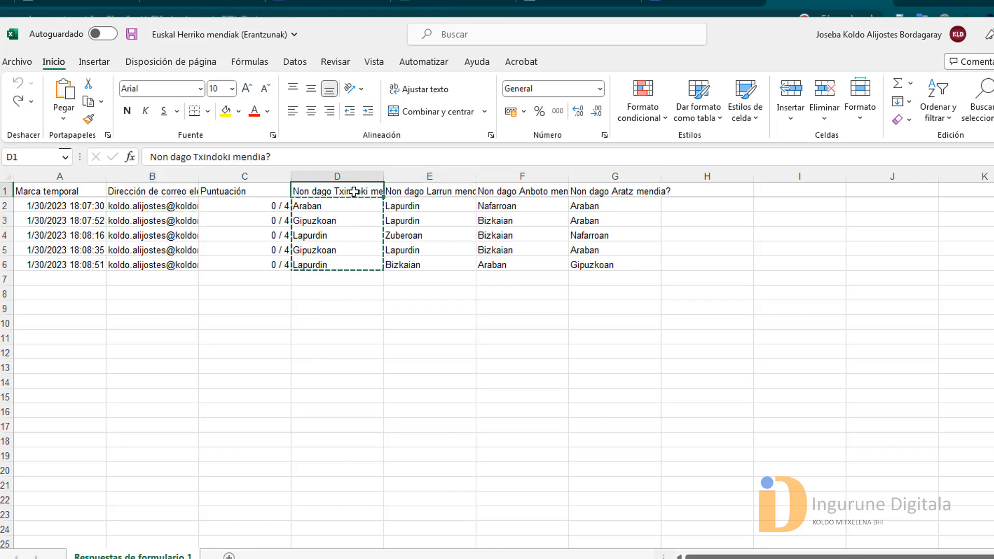
double_click(354, 191)
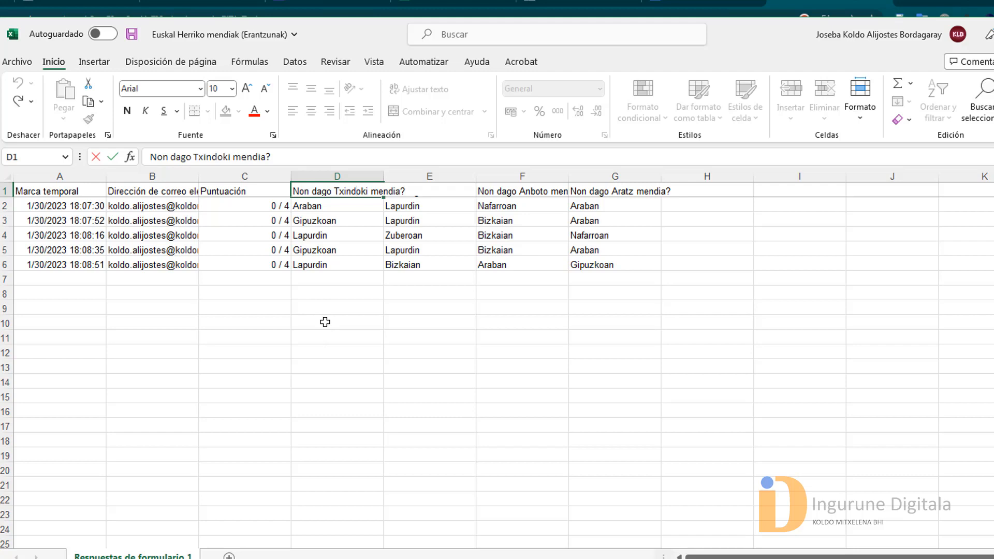
click(88, 354)
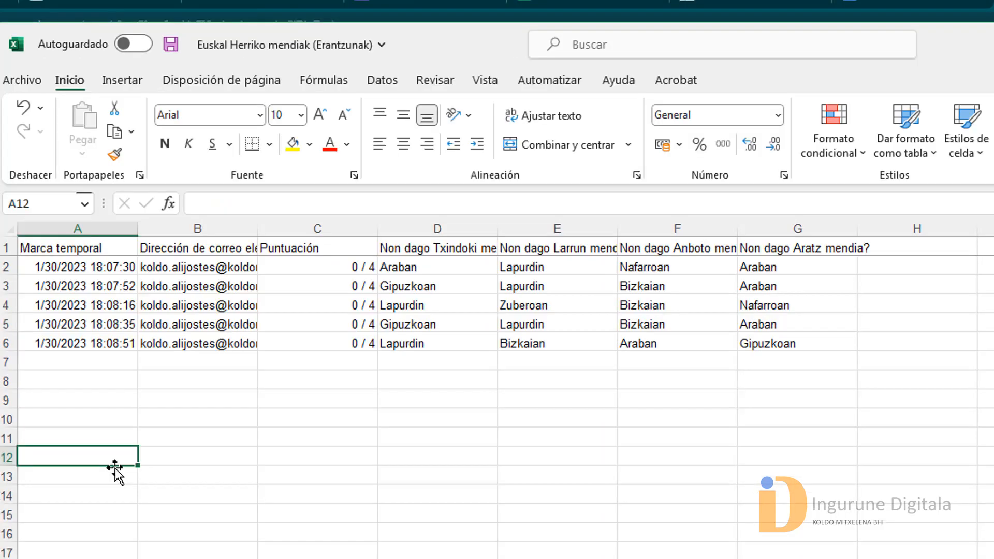
text(Ondo)
key(Return)
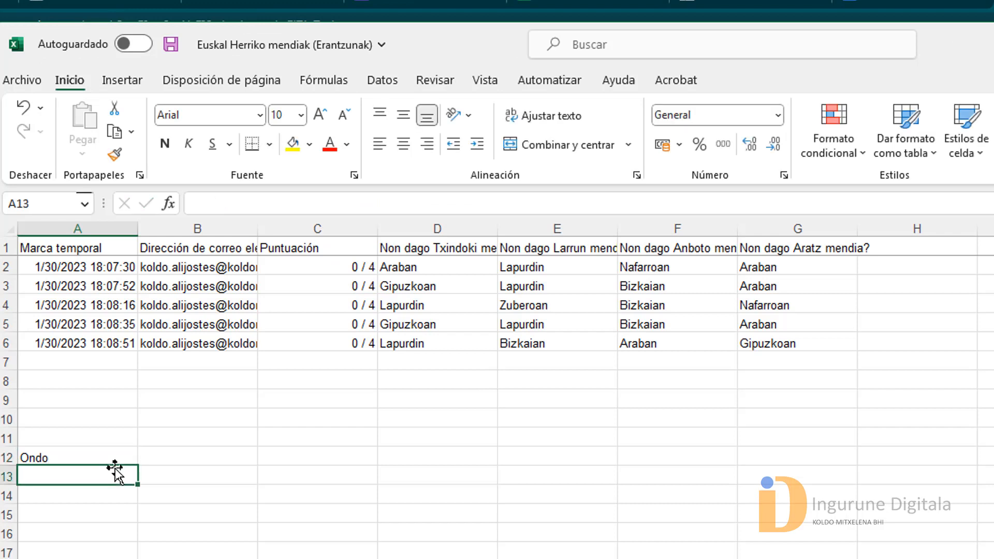
text(Txarto)
Enter the answer counts beside the labels: 2 for Ondo in B12 and 3 for Txarto in B13.
click(206, 456)
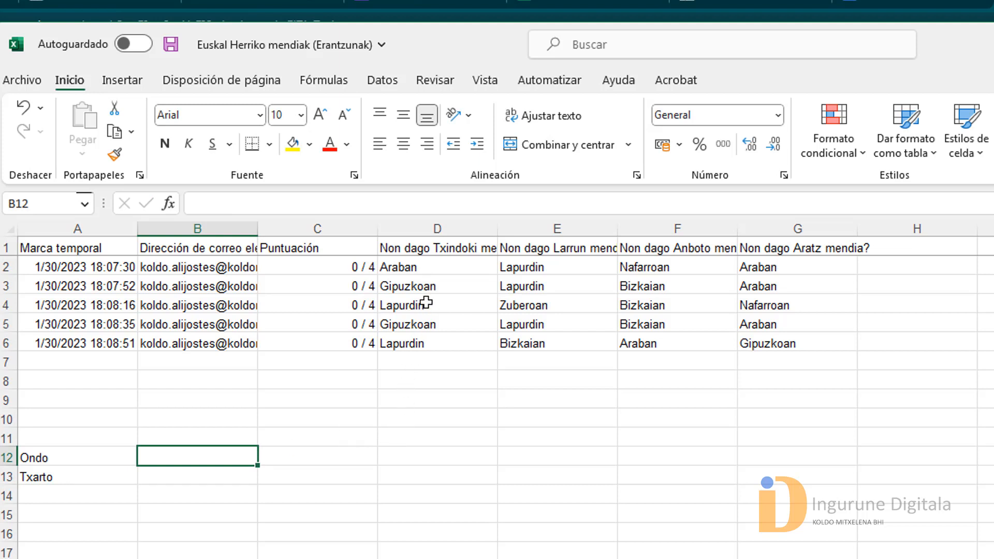
text(2)
key(Return)
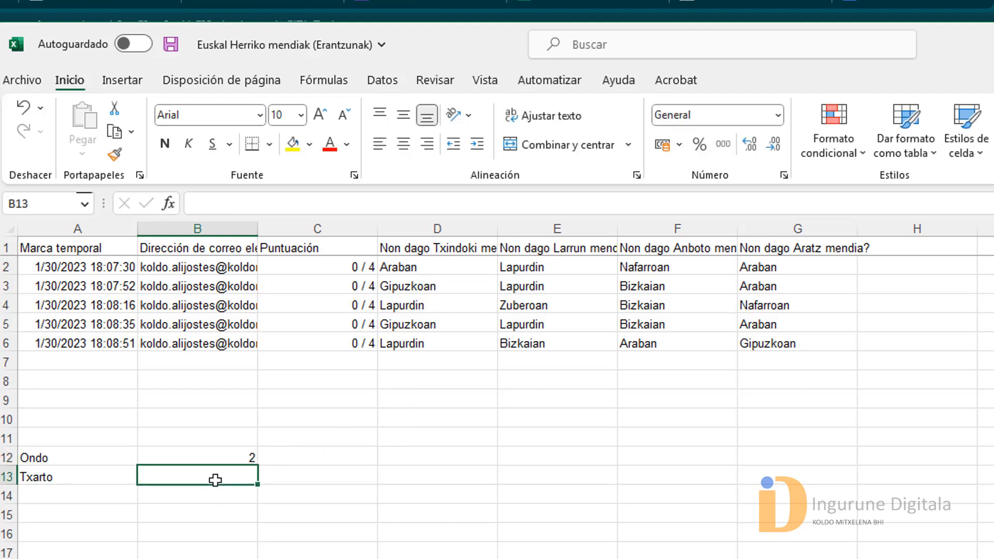
text(3)
key(Return)
key(Return)
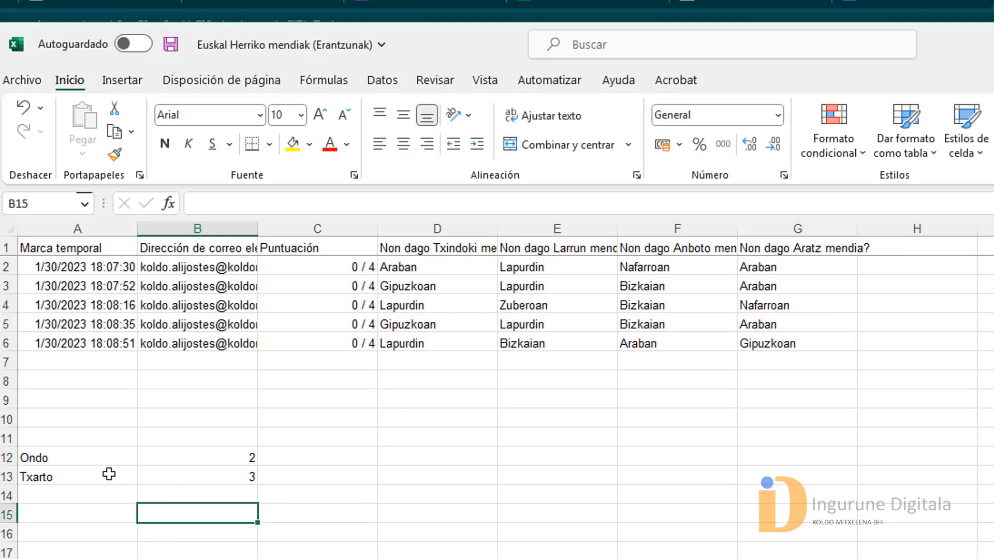
Insert a 3D pie chart from A12:B13 and place it just beside the small count table.
drag(57, 458, 214, 477)
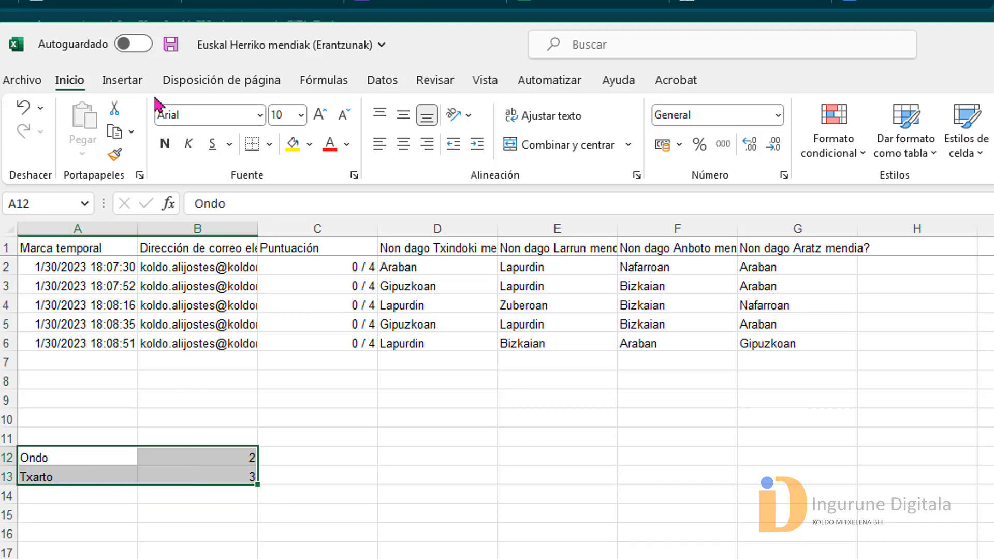
click(123, 81)
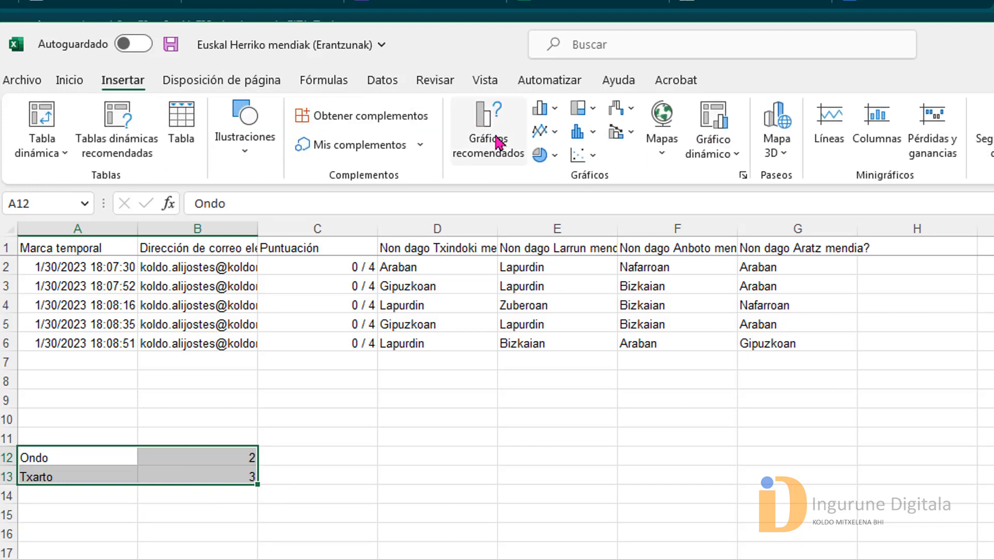
click(550, 154)
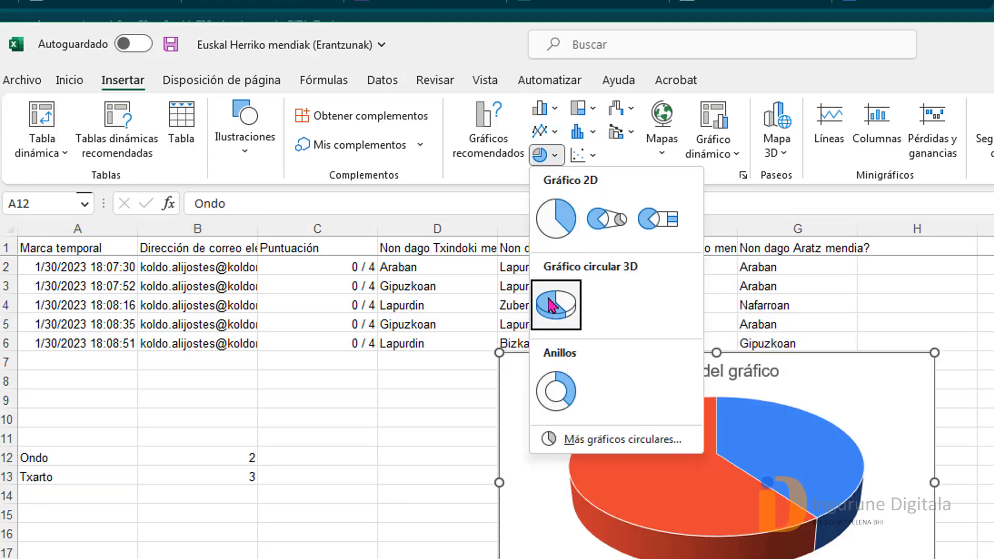
click(552, 306)
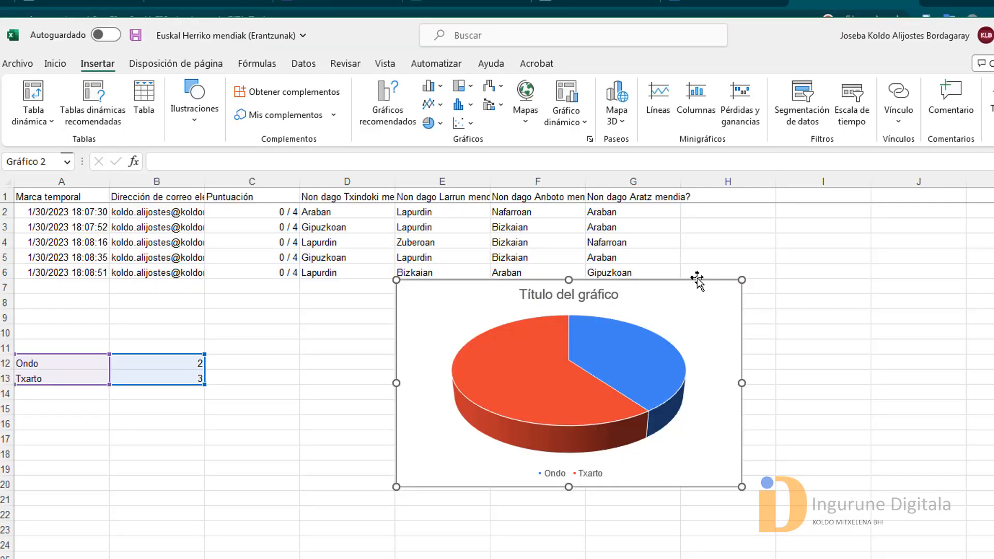
drag(697, 279, 526, 351)
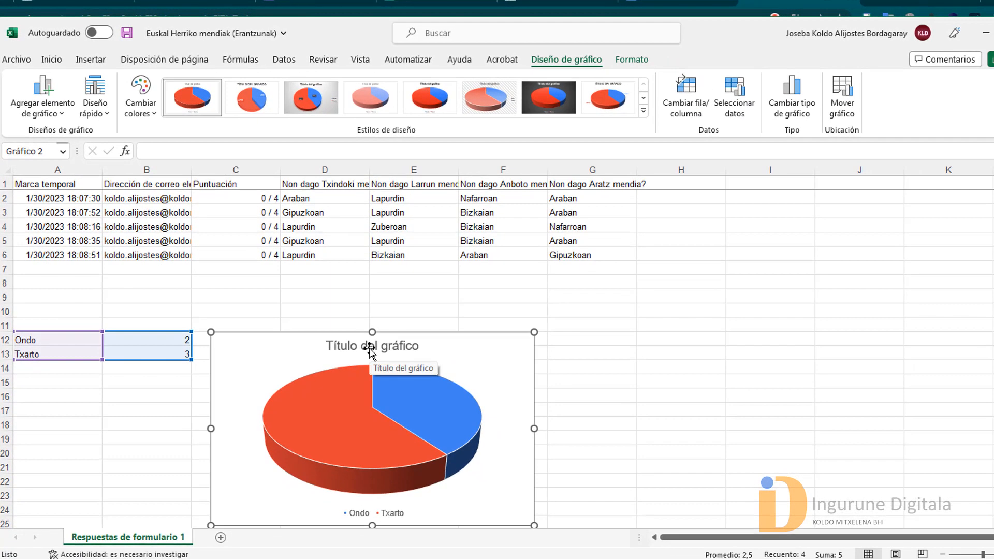
Replace the pie chart's title with the question text copied from D1, "Non dago Txindoki mendia?".
double_click(333, 186)
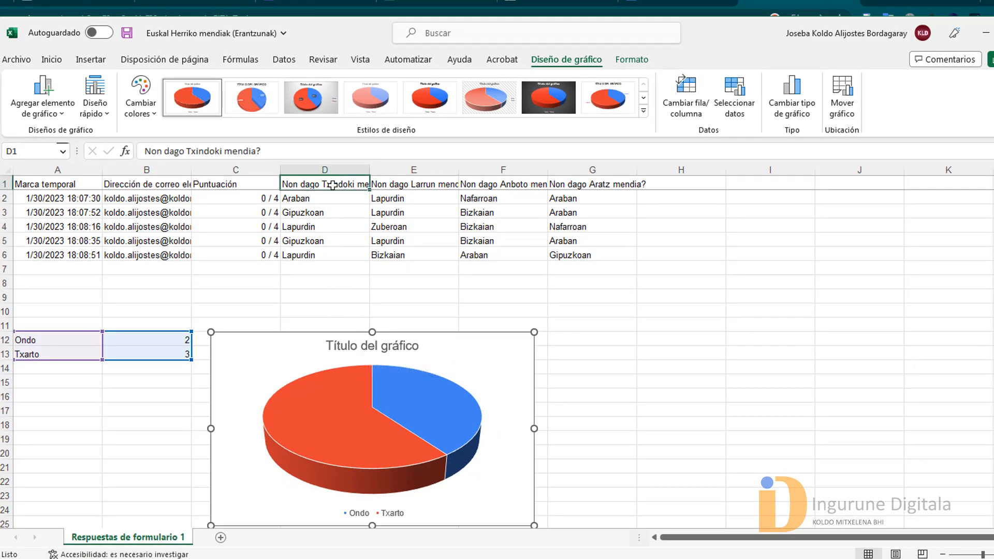
triple_click(333, 185)
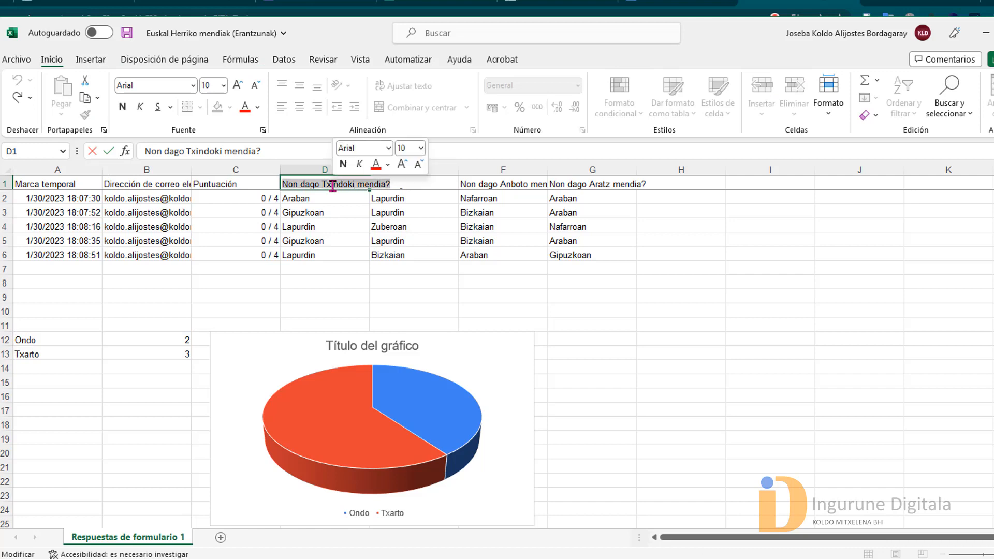
key(ctrl+c)
click(388, 345)
key(ctrl+v)
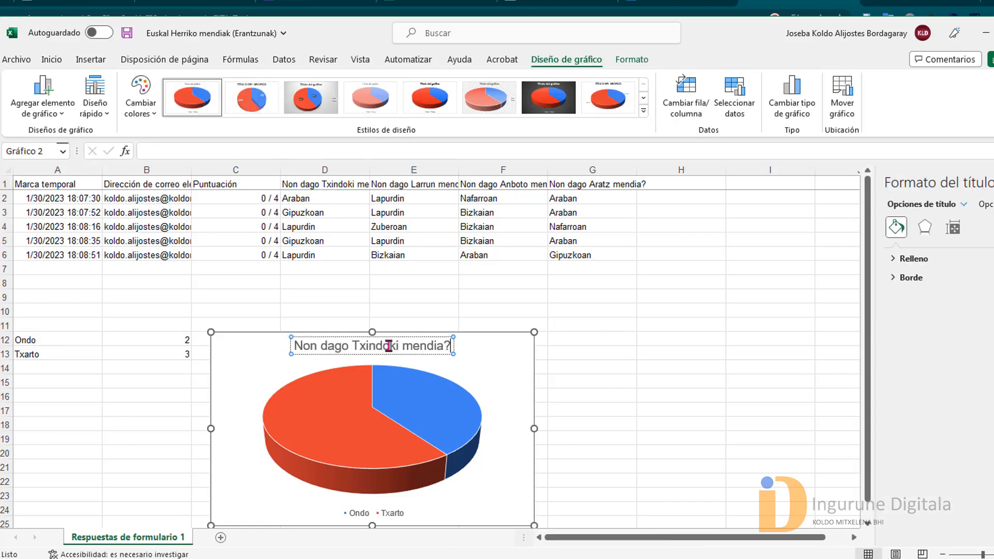
click(591, 339)
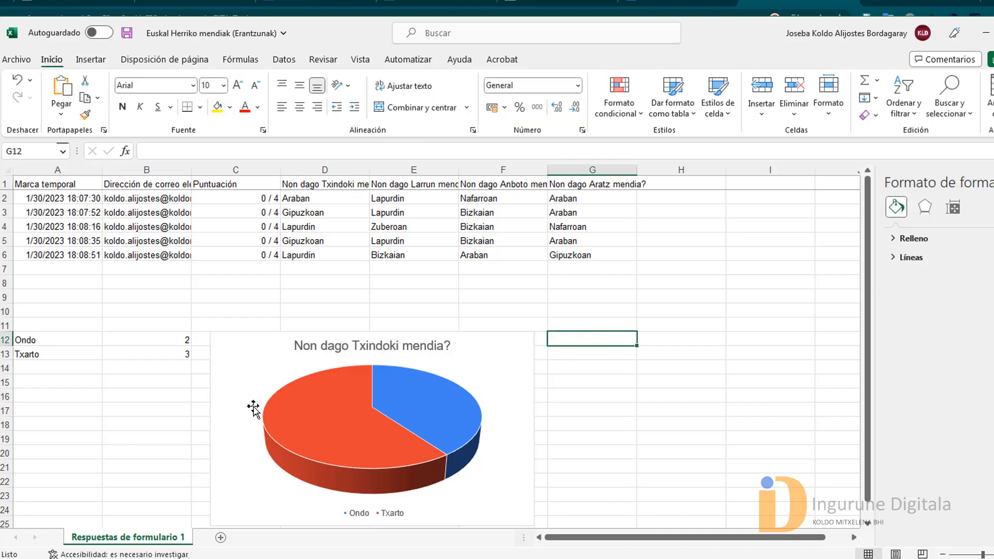
Fill the count table in A12:B13 with light red.
click(93, 354)
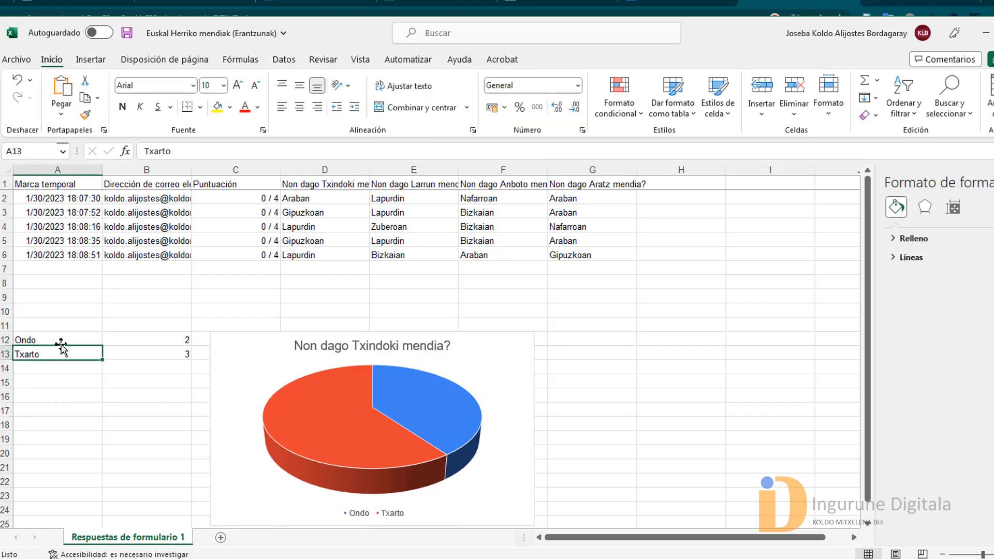
drag(49, 340, 136, 356)
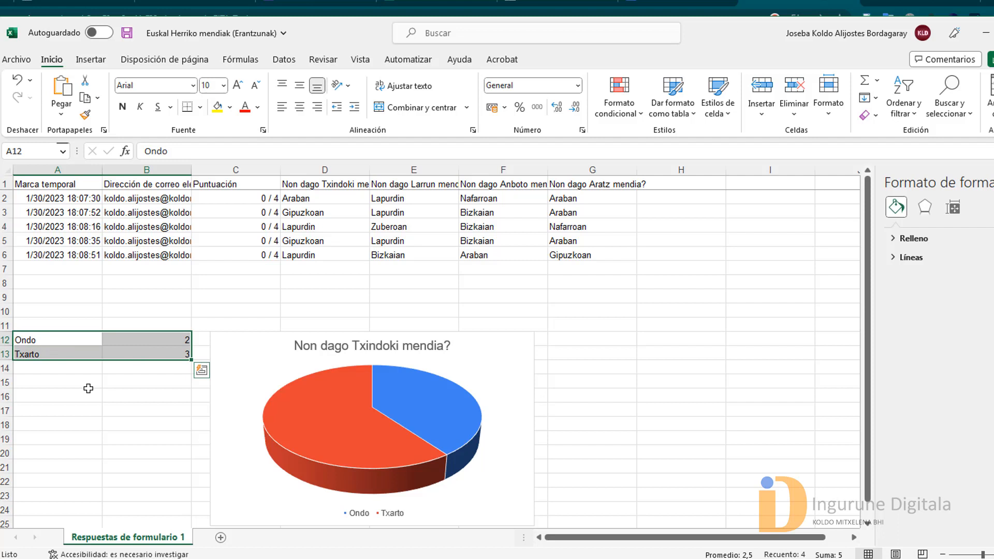
click(230, 108)
click(270, 160)
click(120, 382)
Fill the label cells A12:A13 with light green.
drag(57, 340, 57, 354)
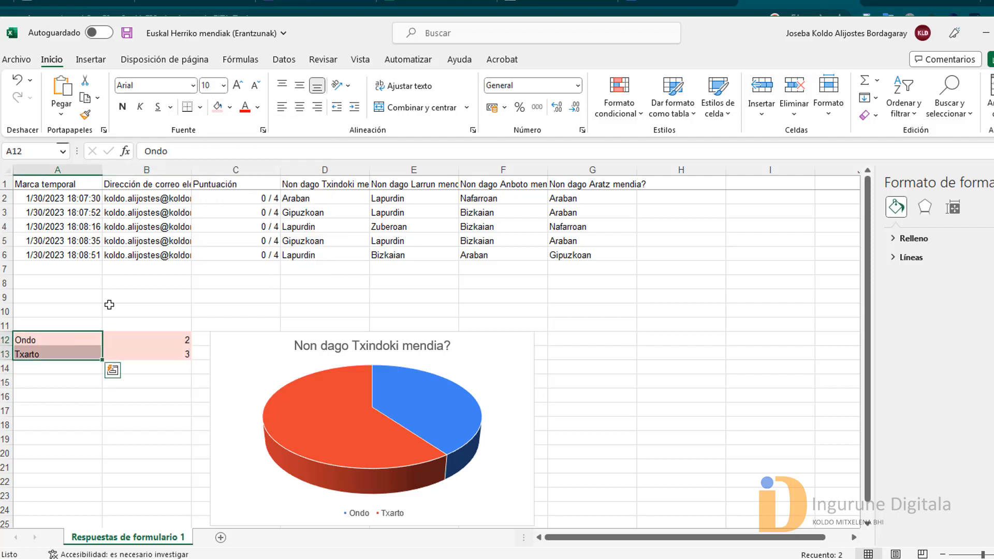
click(230, 108)
click(282, 158)
click(678, 310)
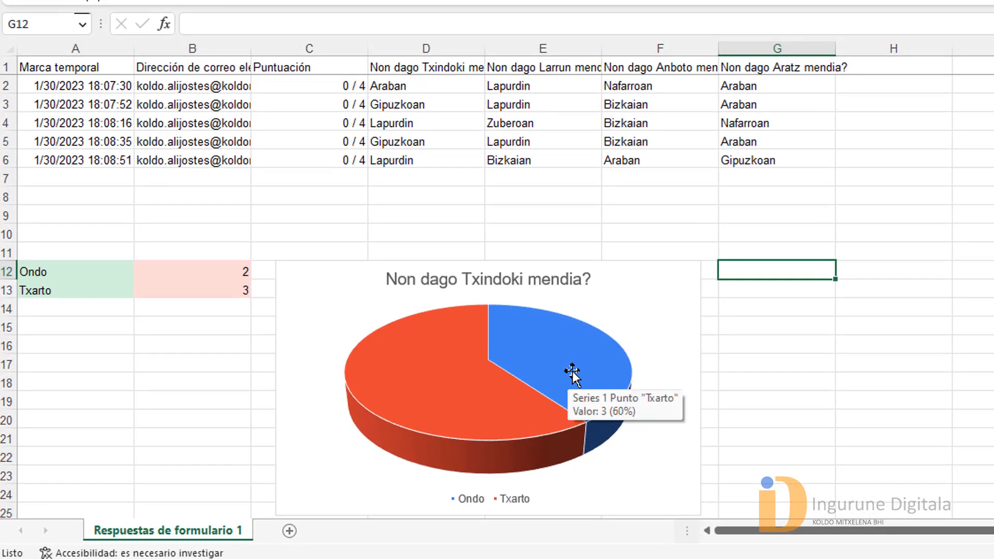
Add data labels to the pie chart at the outside end (Extremo externo) and remove the legend.
click(593, 343)
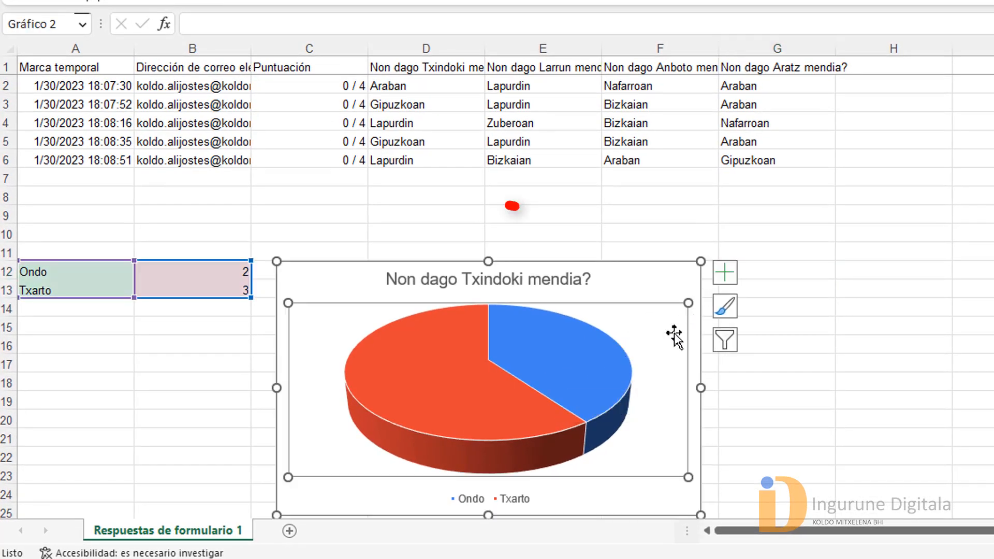
click(728, 279)
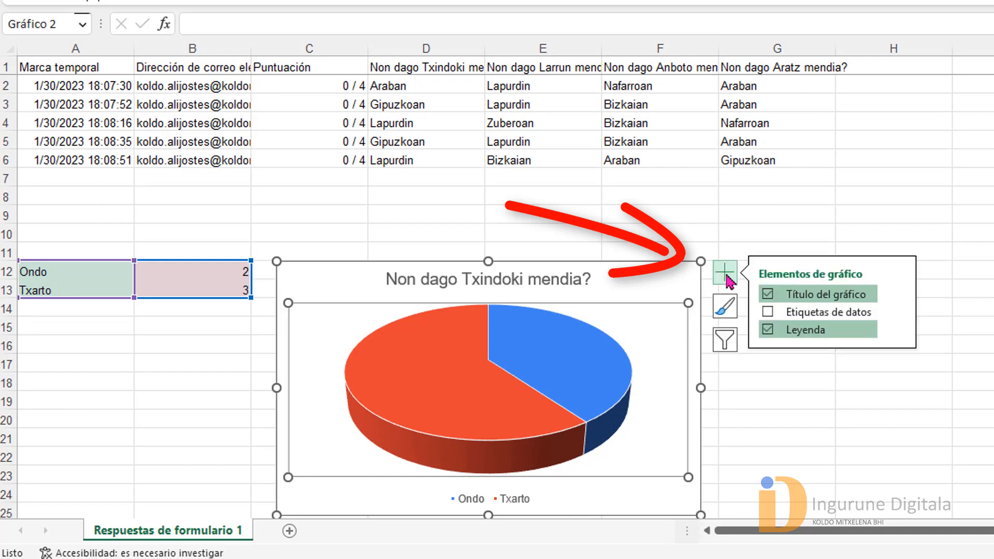
click(768, 312)
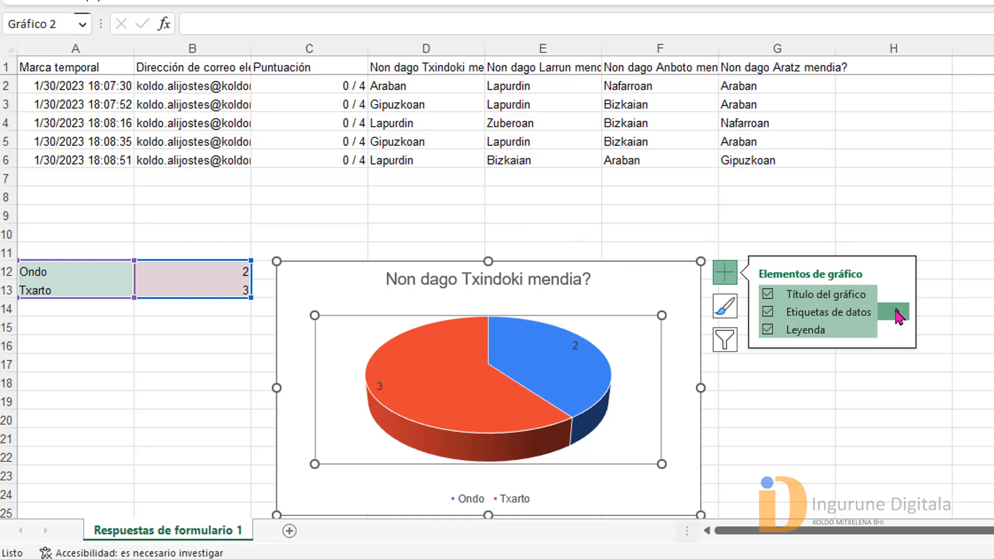
click(899, 316)
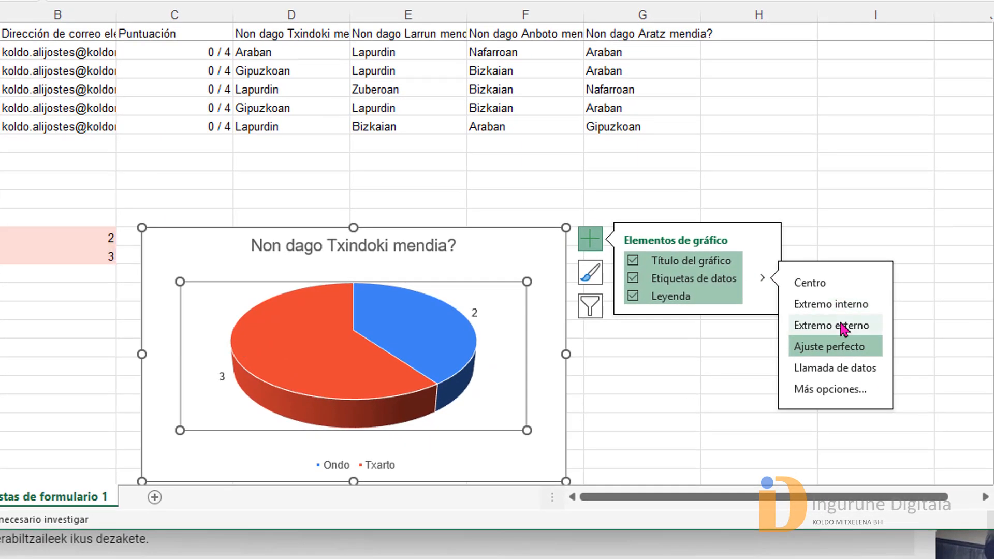
click(844, 329)
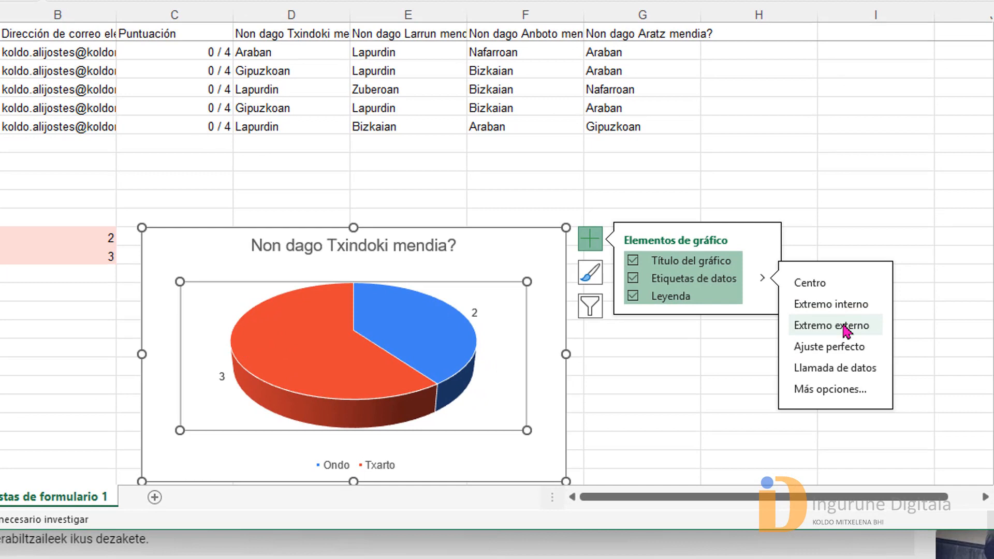
click(717, 302)
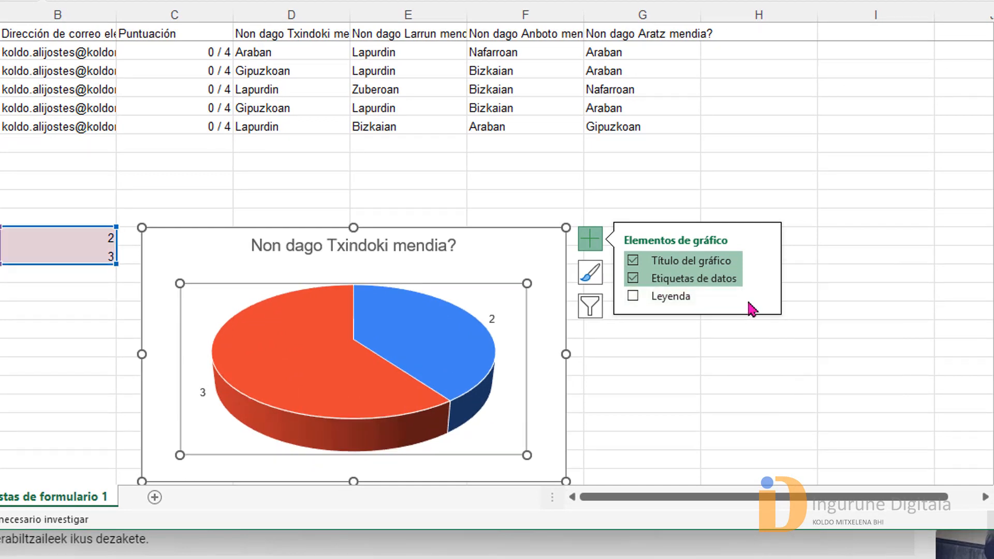
Add a legend above the pie, below the chart title (Arriba), and deselect the chart.
click(762, 299)
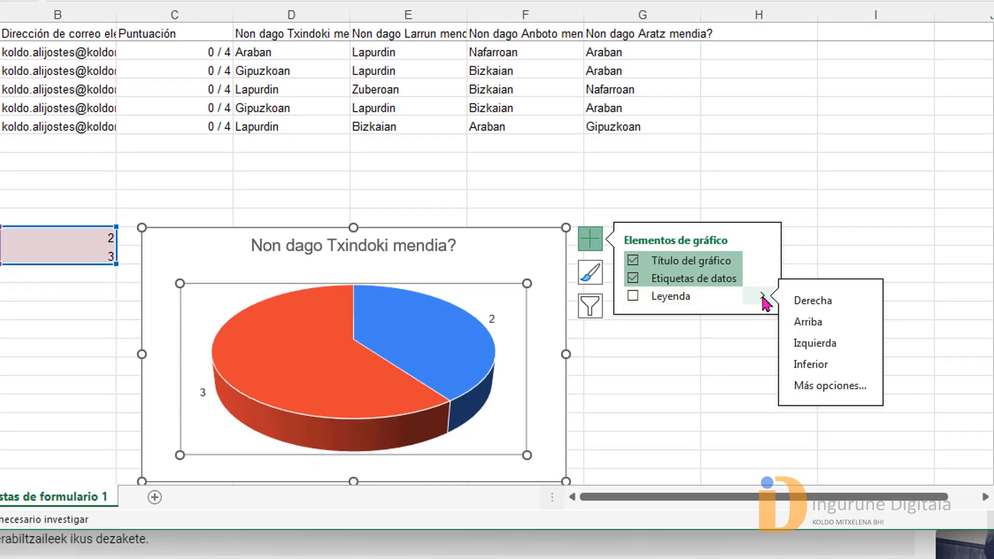
click(818, 327)
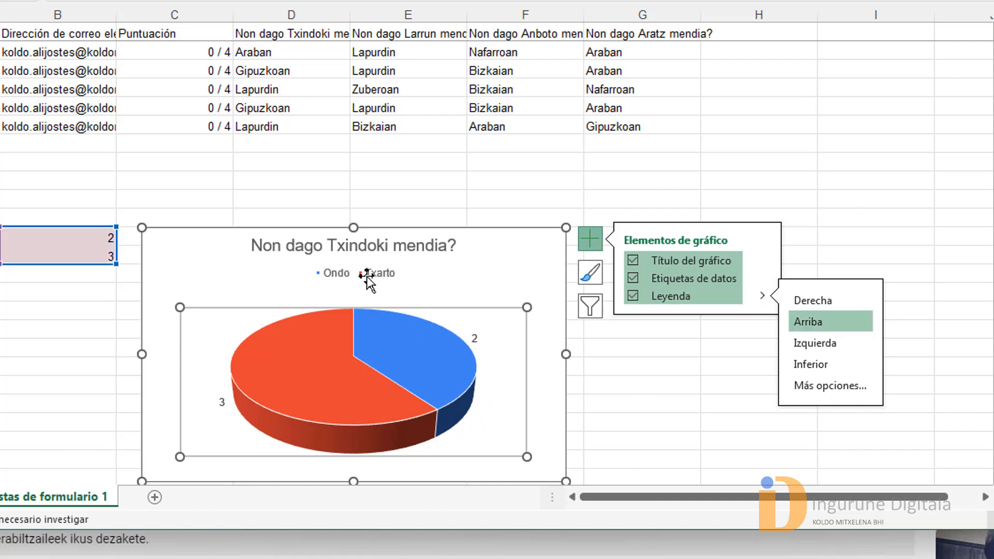
click(523, 192)
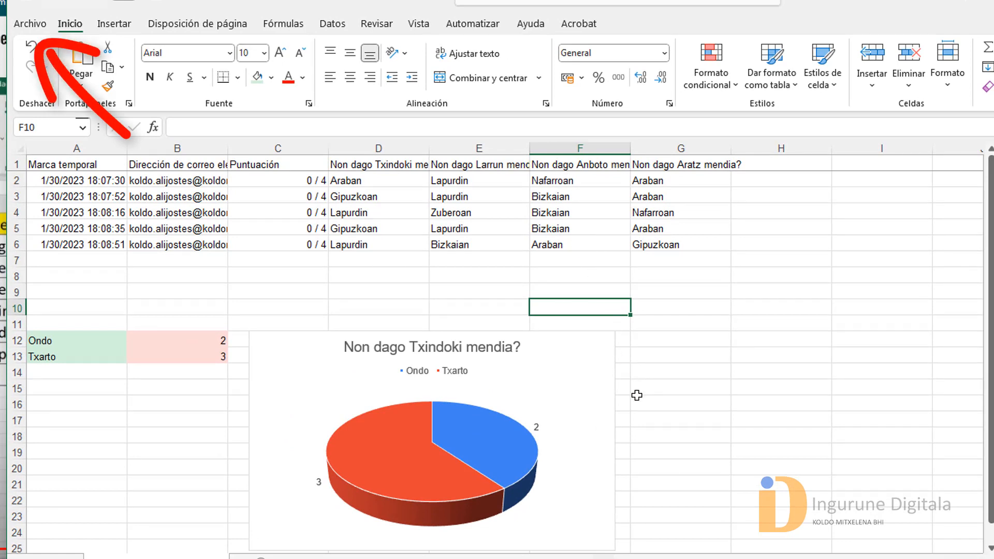
Open the full Save As dialog for the workbook in the Downloads folder.
click(31, 26)
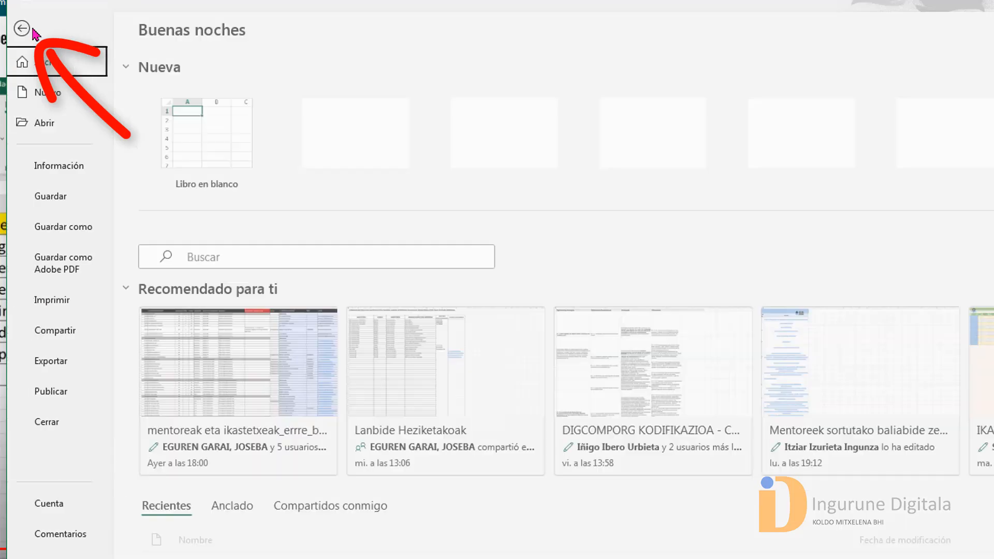
click(83, 228)
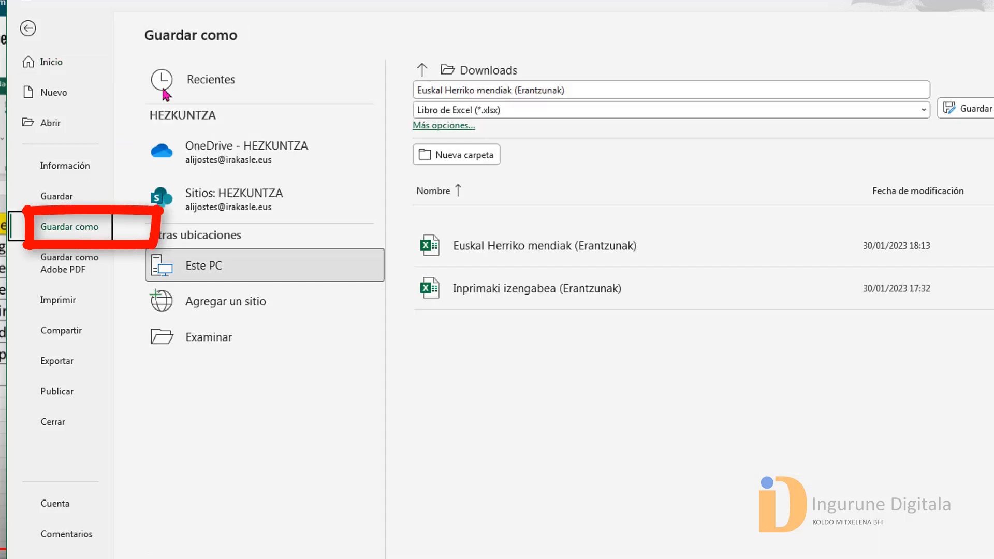
click(445, 126)
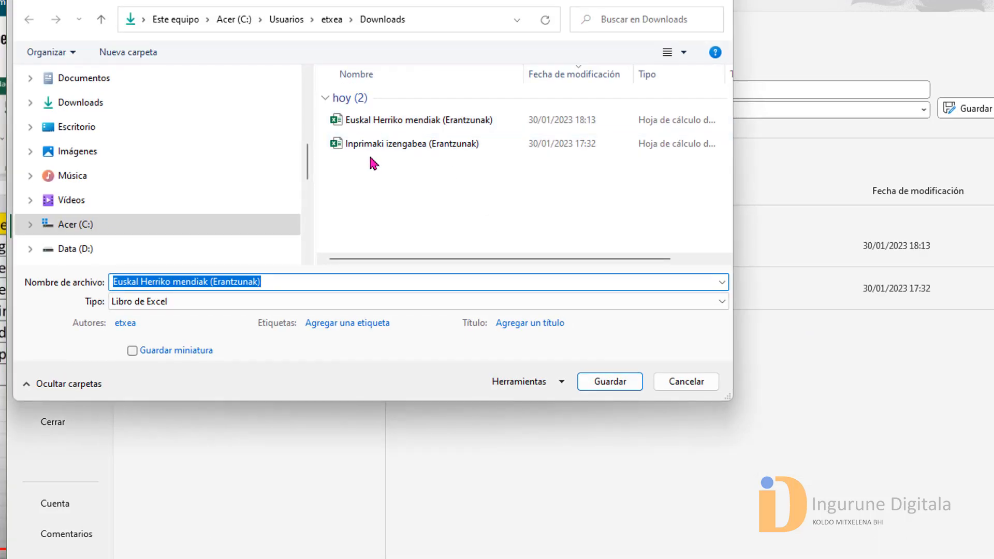